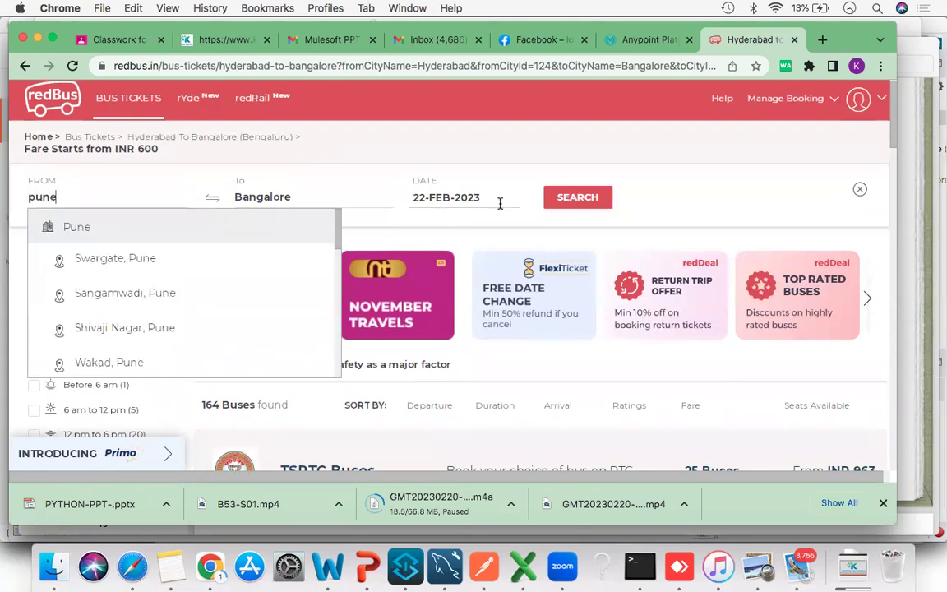
Step: Search for buses from Pune to Bangalore on 22-FEB-2023 and look through the listed services
left_click(191, 238)
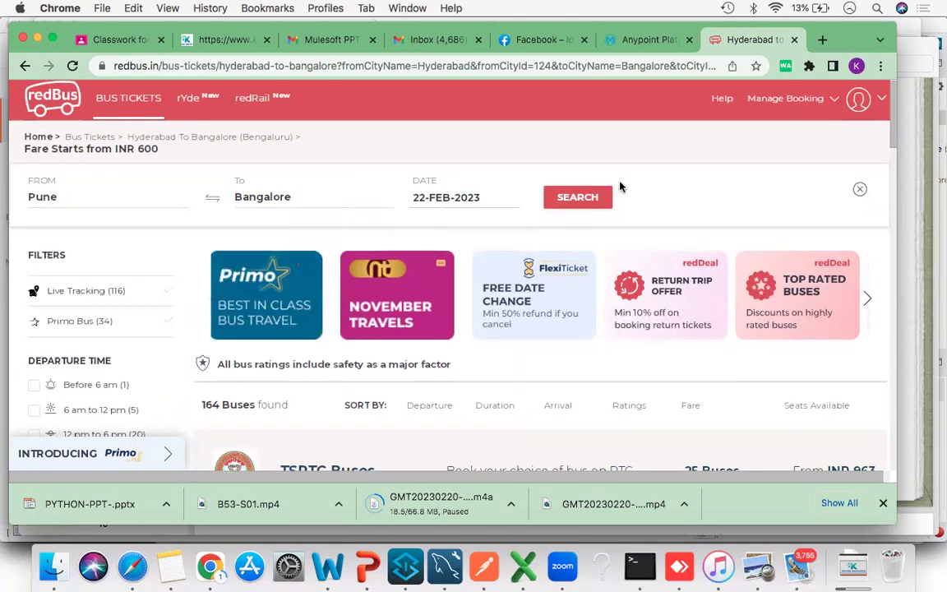
left_click(579, 200)
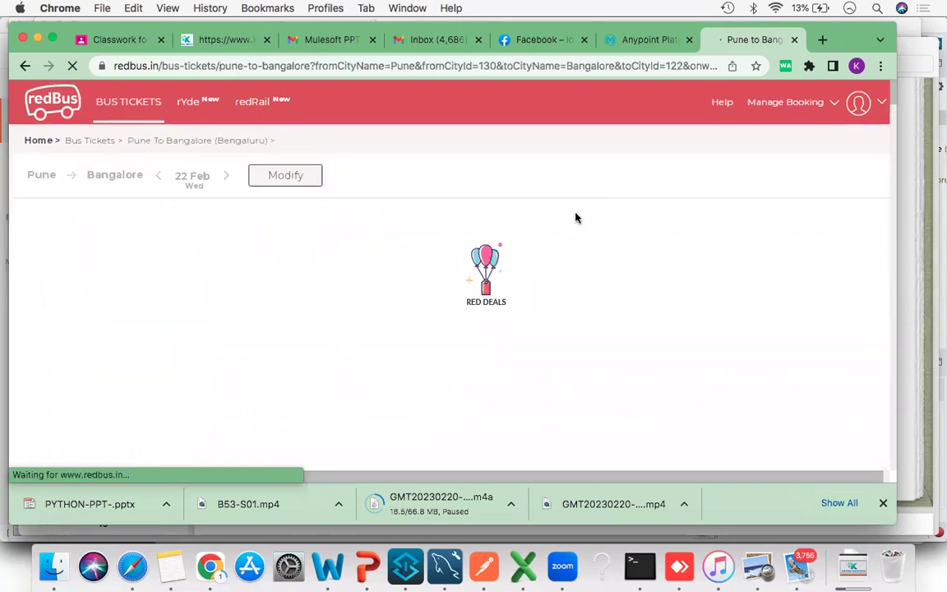
scroll(543, 277, "down", 1)
scroll(542, 277, "down", 10)
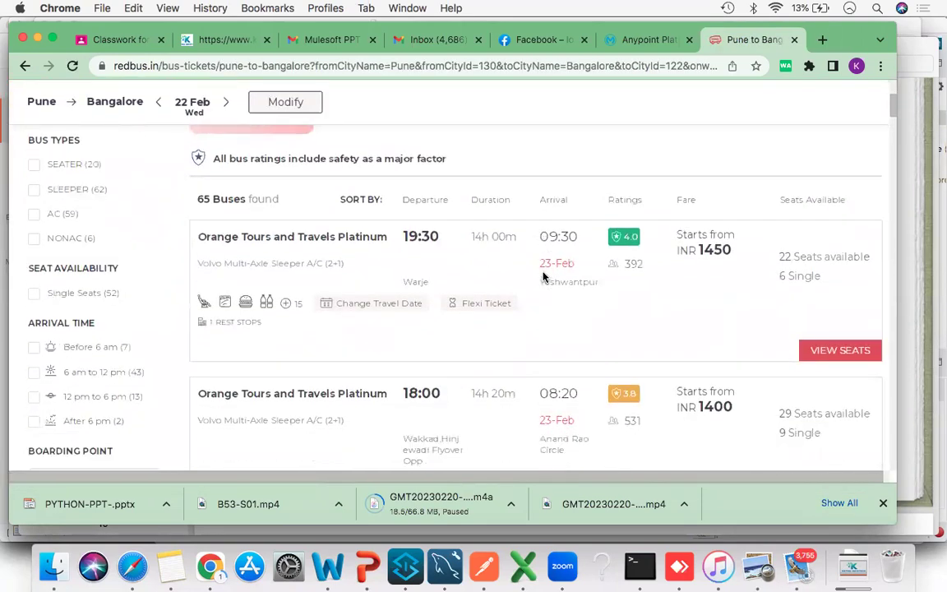
scroll(243, 250, "up", 5)
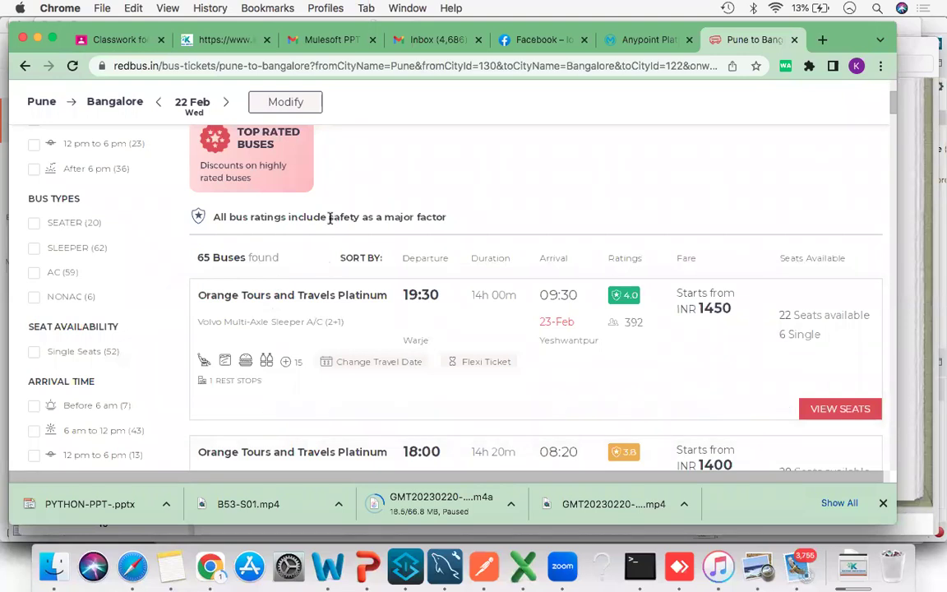
scroll(324, 220, "up", 2)
scroll(330, 222, "up", 4)
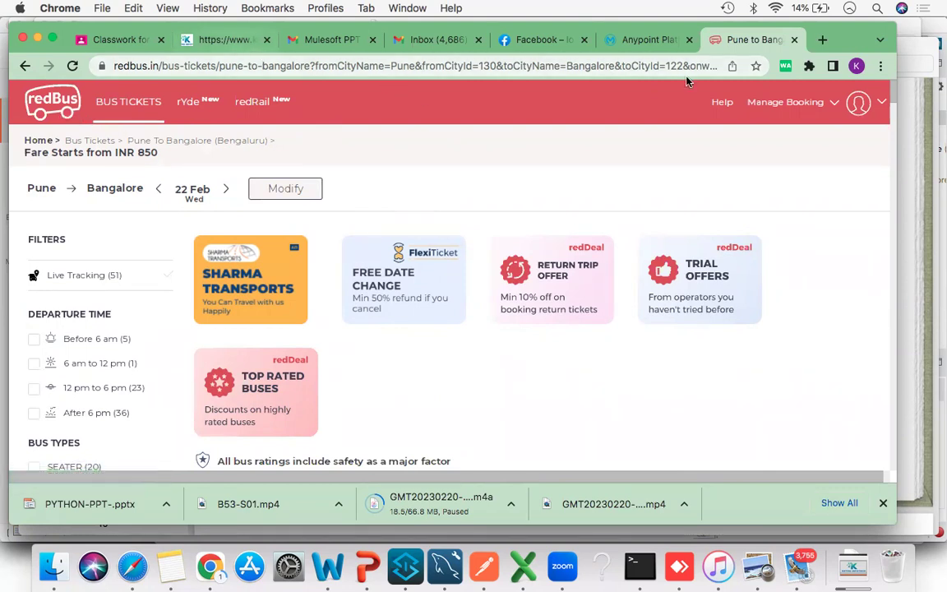
Step: Switch to Anypoint Platform and start designing in Design Center
left_click(598, 36)
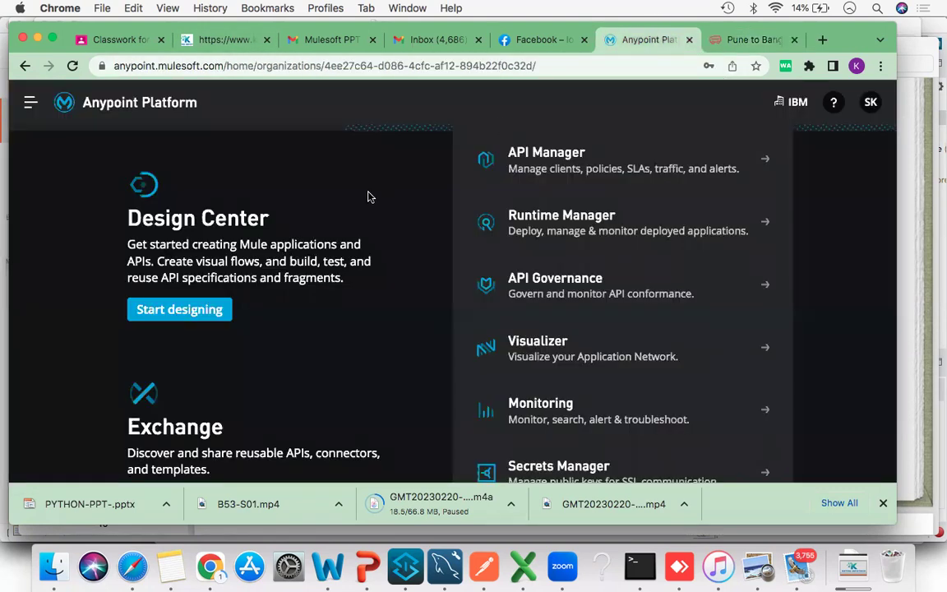
scroll(369, 197, "down", 2)
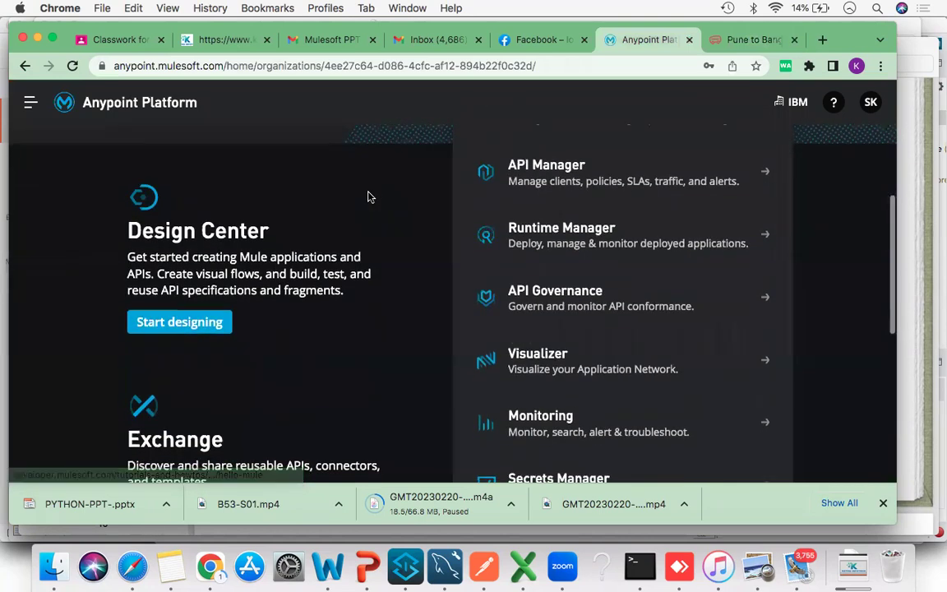
left_click_drag(271, 234, 116, 232)
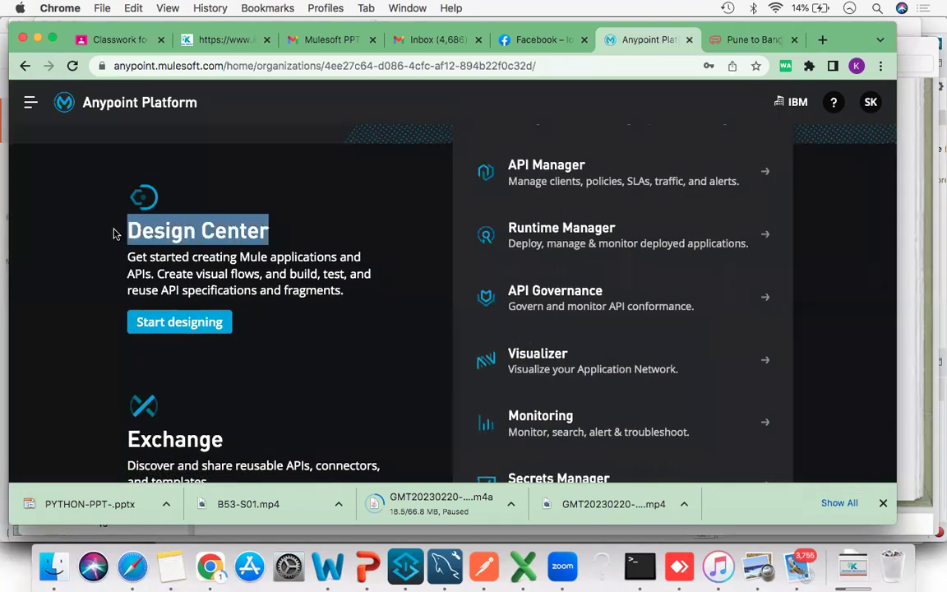
left_click(200, 327)
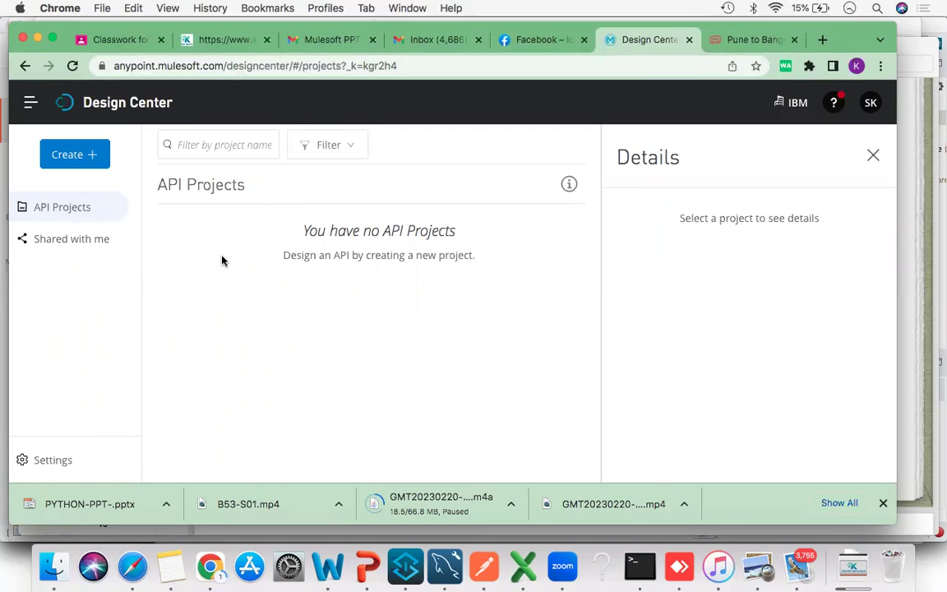
Step: Start a new API specification project from scratch and name it Calculator-api
left_click(79, 158)
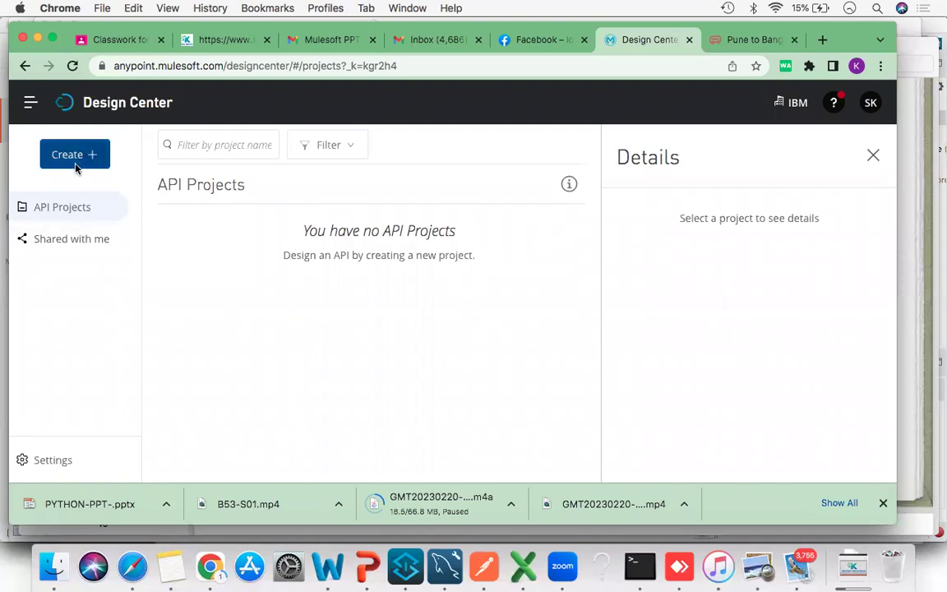
left_click(74, 164)
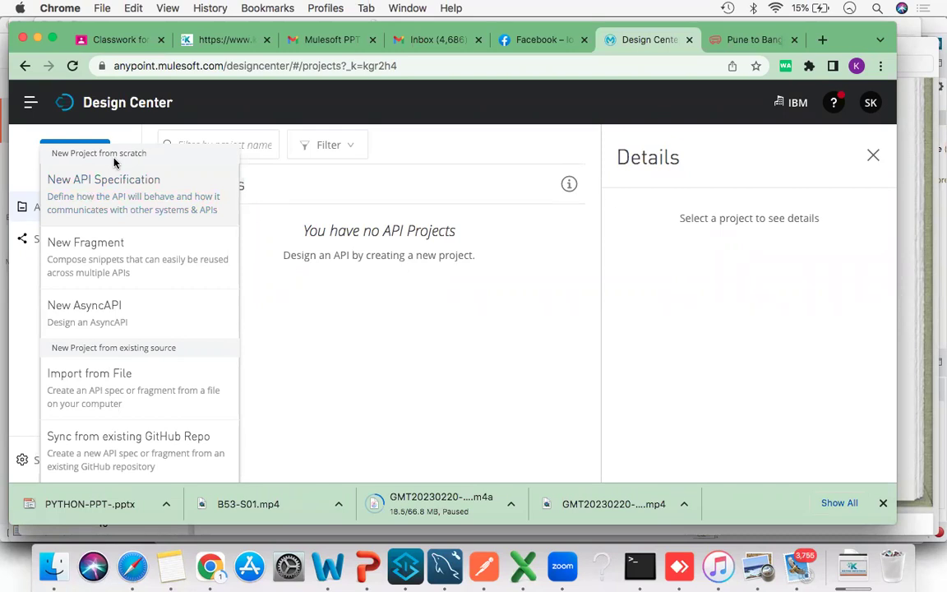
left_click(114, 182)
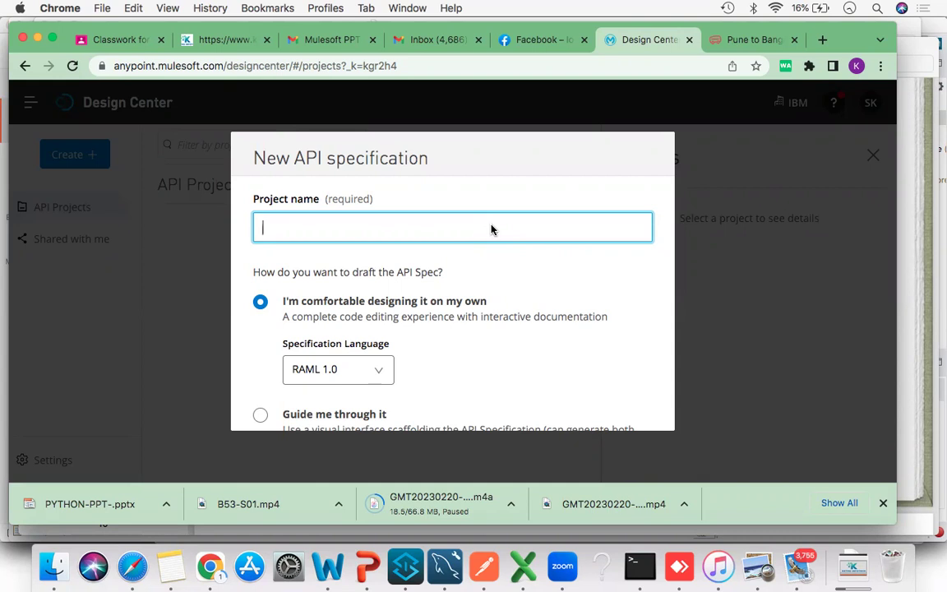
left_click(369, 219)
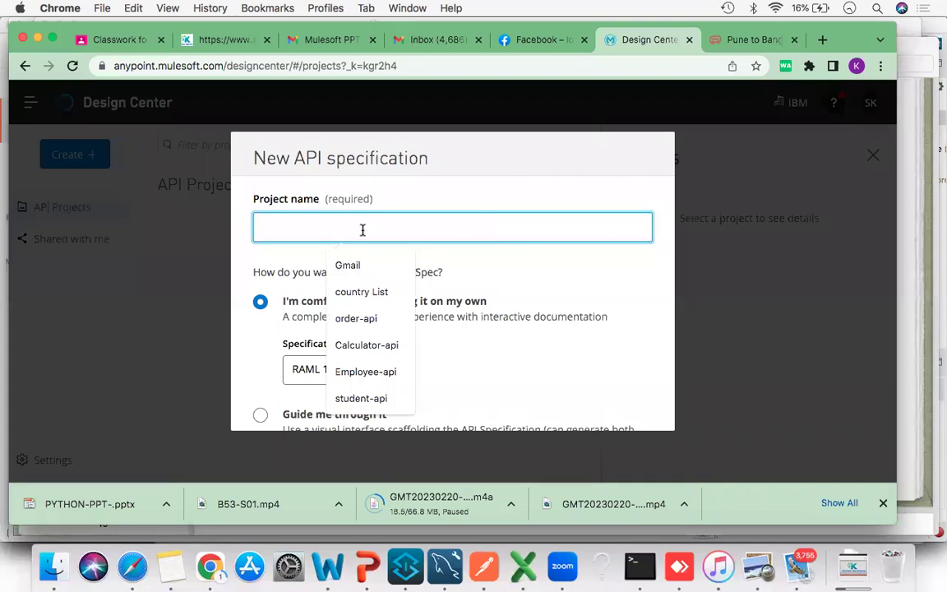
type("calculati")
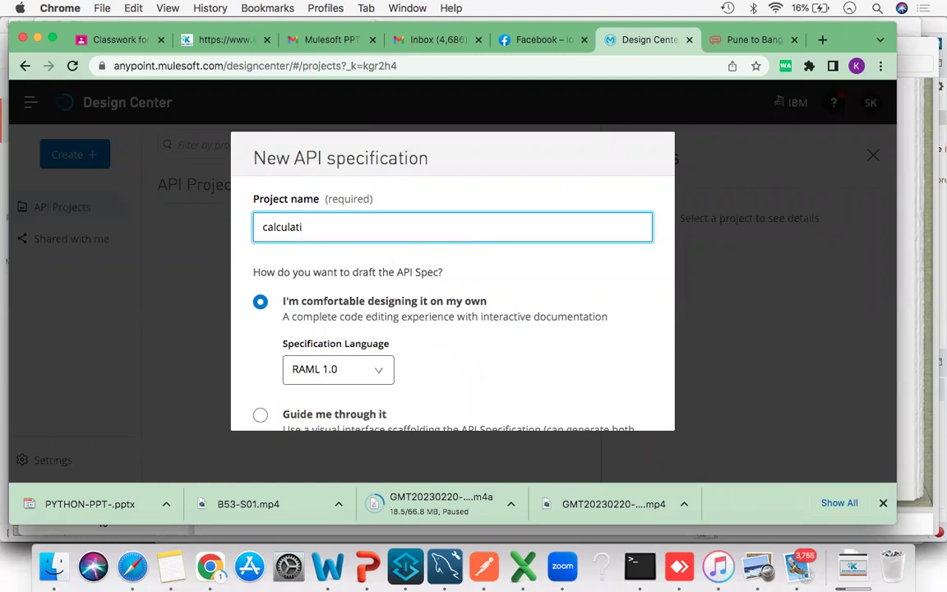
key("BackSpace")
type("or-api")
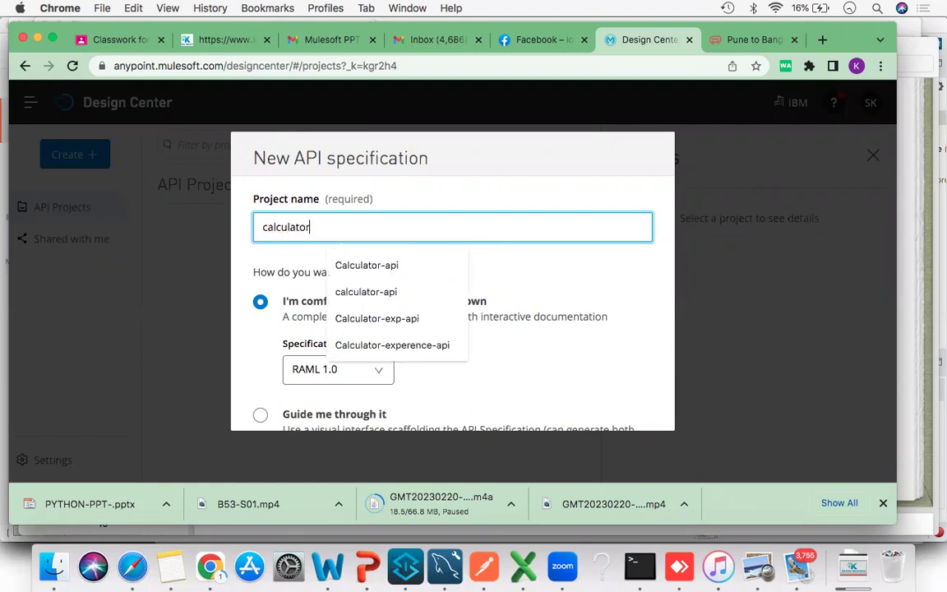
left_click(387, 265)
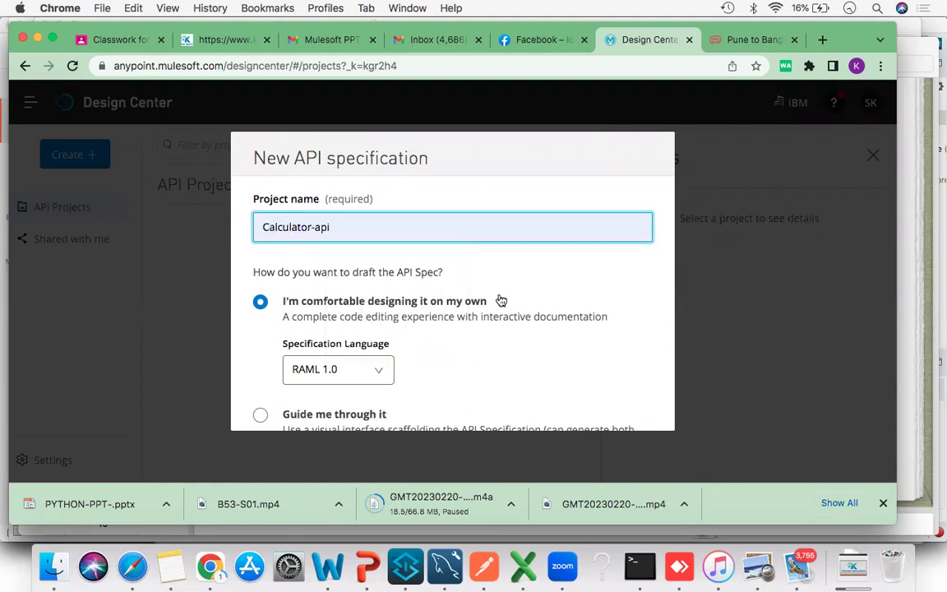
Step: Create the self-designed API with RAML 1.0 as specification language, and expand the shelf below the code editor
scroll(501, 301, "down", 1)
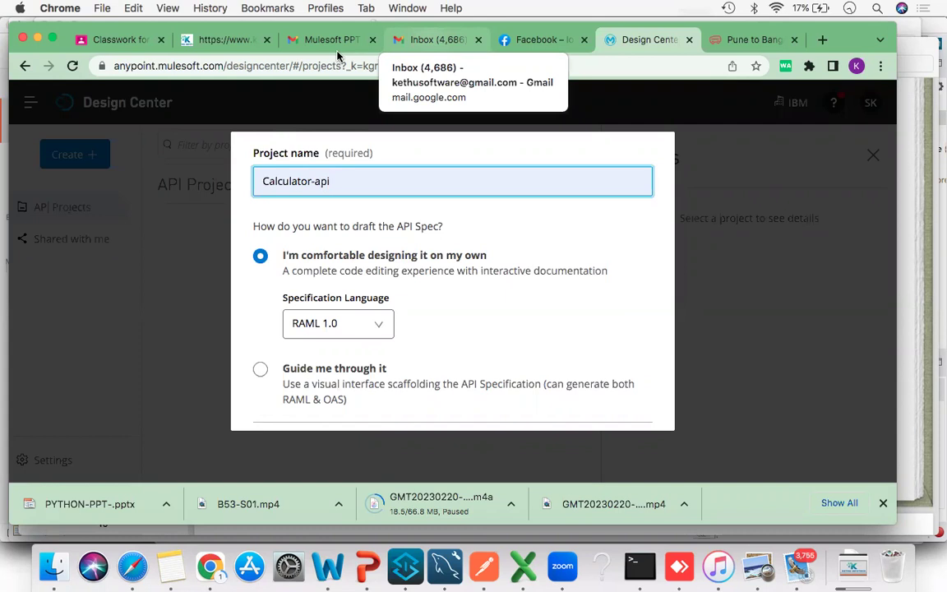
left_click(381, 328)
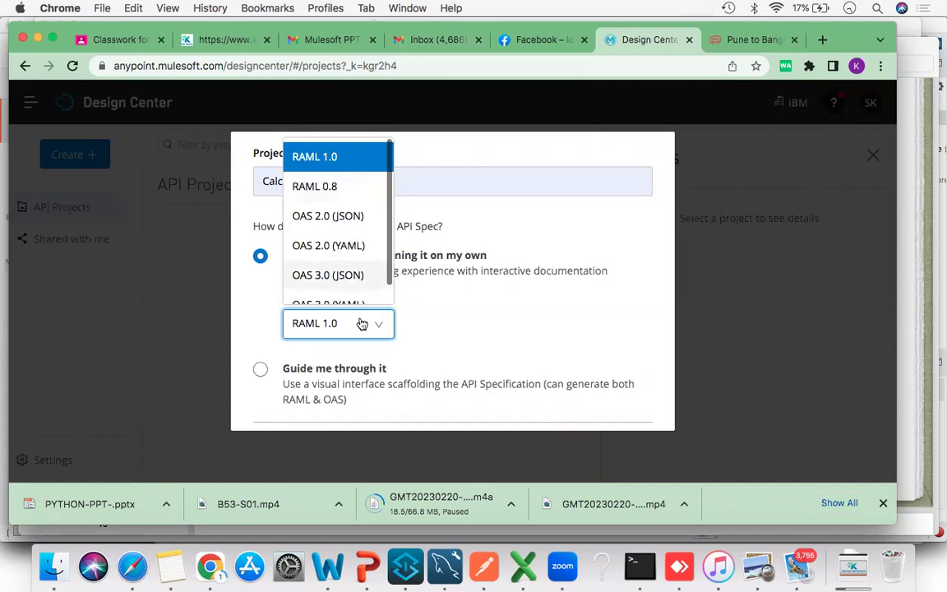
left_click(411, 323)
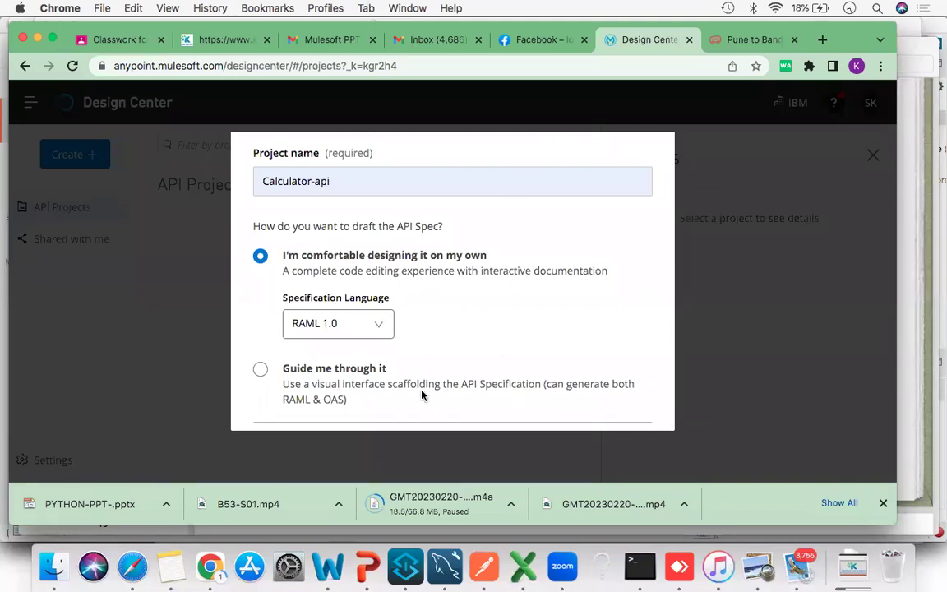
scroll(419, 332, "down", 2)
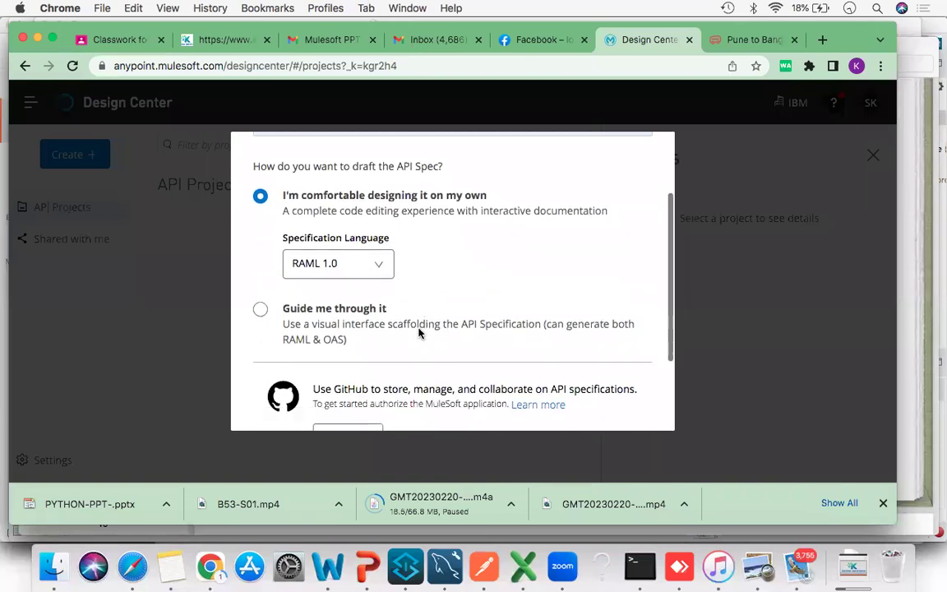
scroll(419, 332, "up", 3)
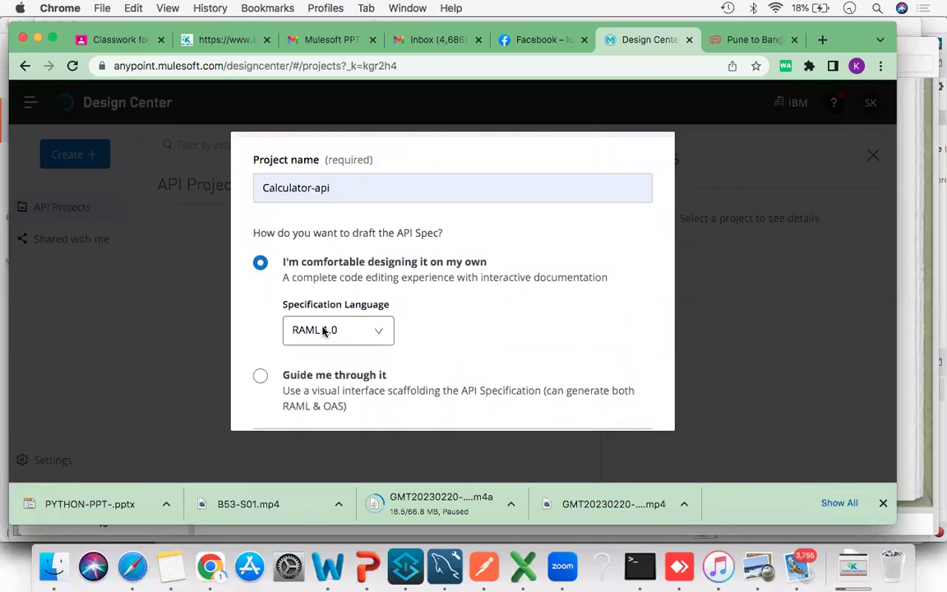
scroll(417, 345, "down", 3)
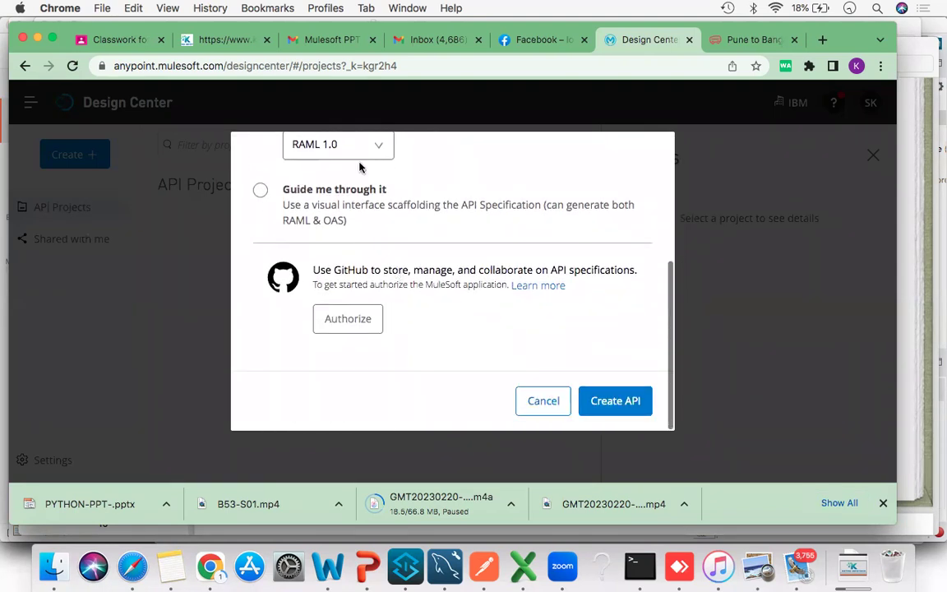
left_click(606, 402)
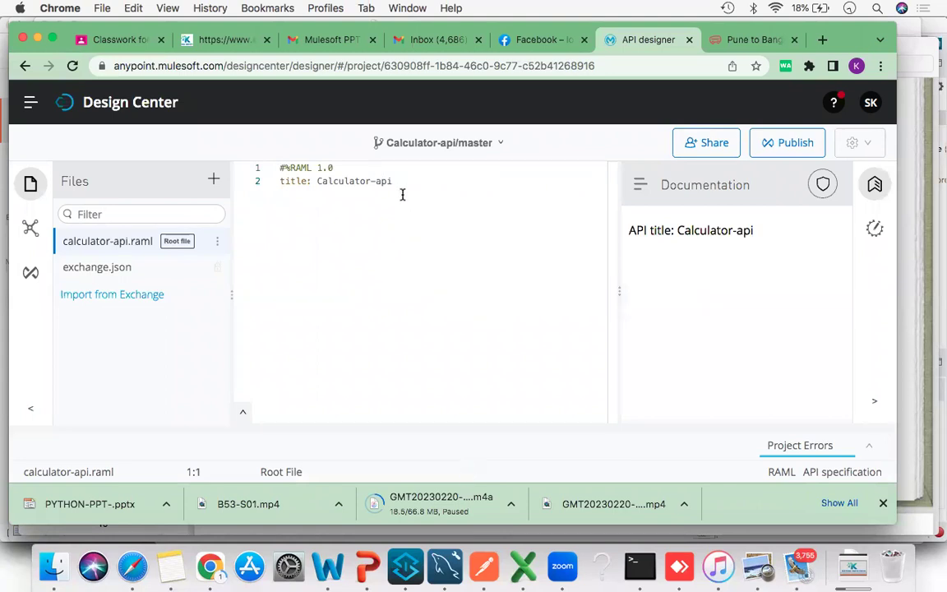
left_click(241, 414)
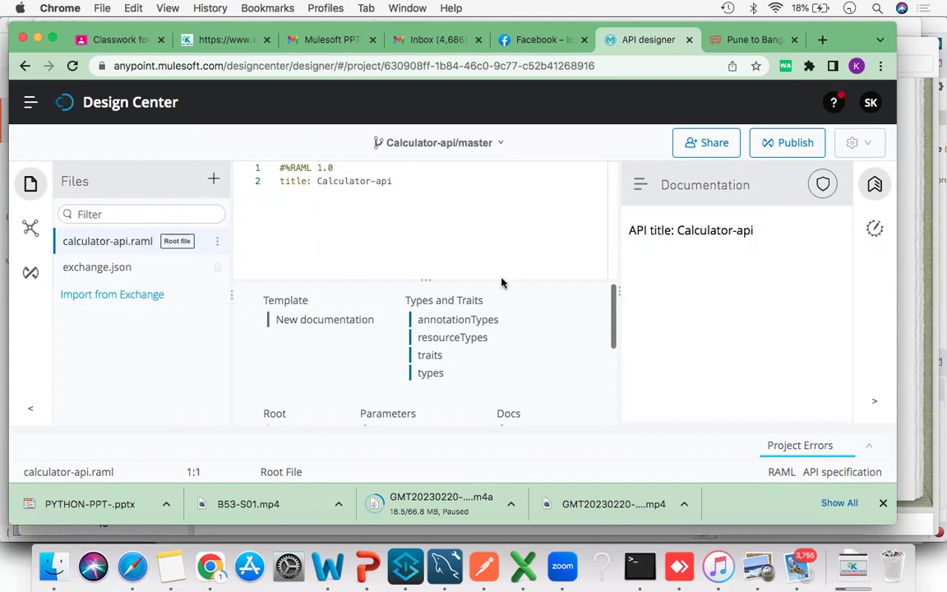
Step: Review the API Designer layout on page 10 of Mulesoft-Demo.pdf in Preview, and return to Design Center in Chrome
left_click(757, 565)
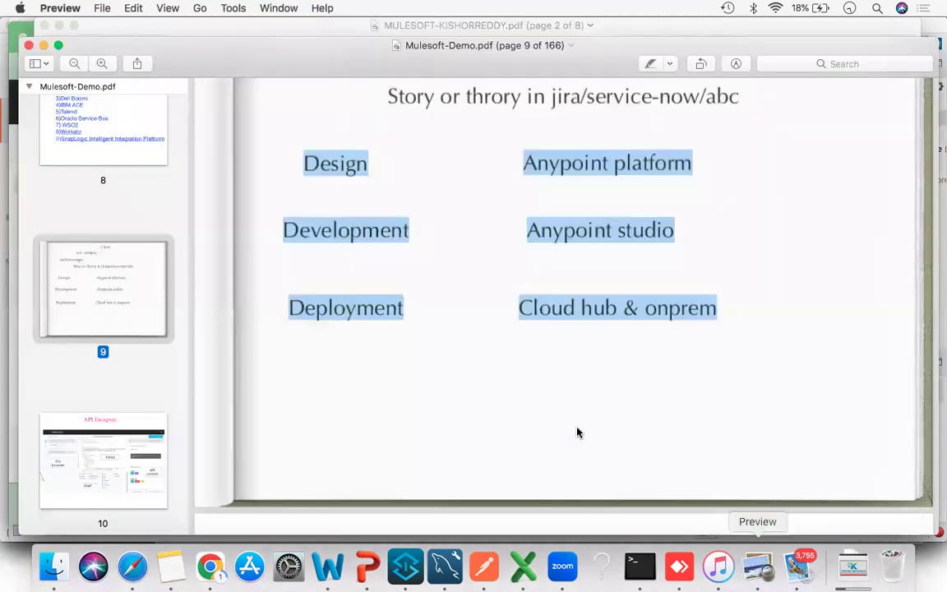
left_click(114, 444)
scroll(458, 230, "down", 3)
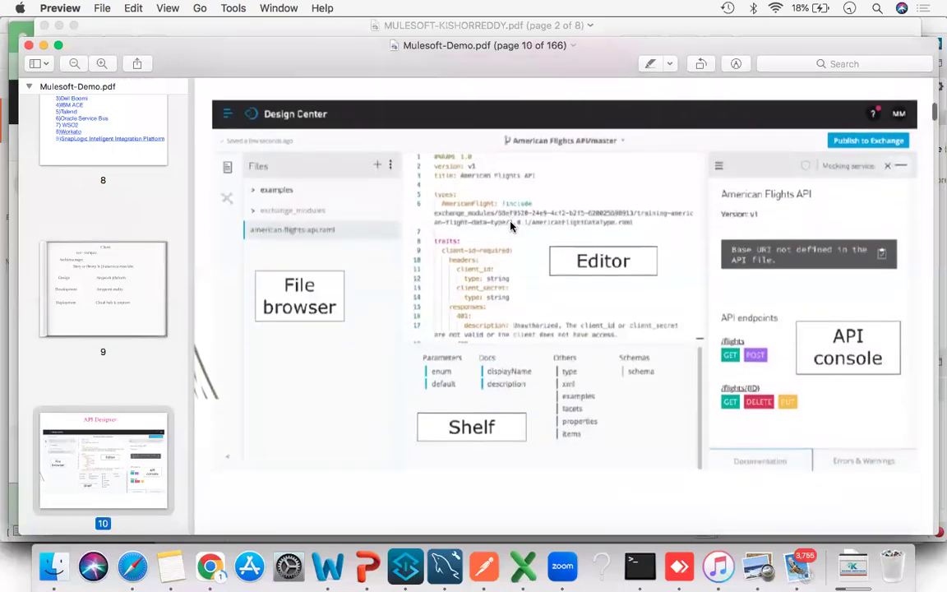
scroll(510, 226, "down", 1)
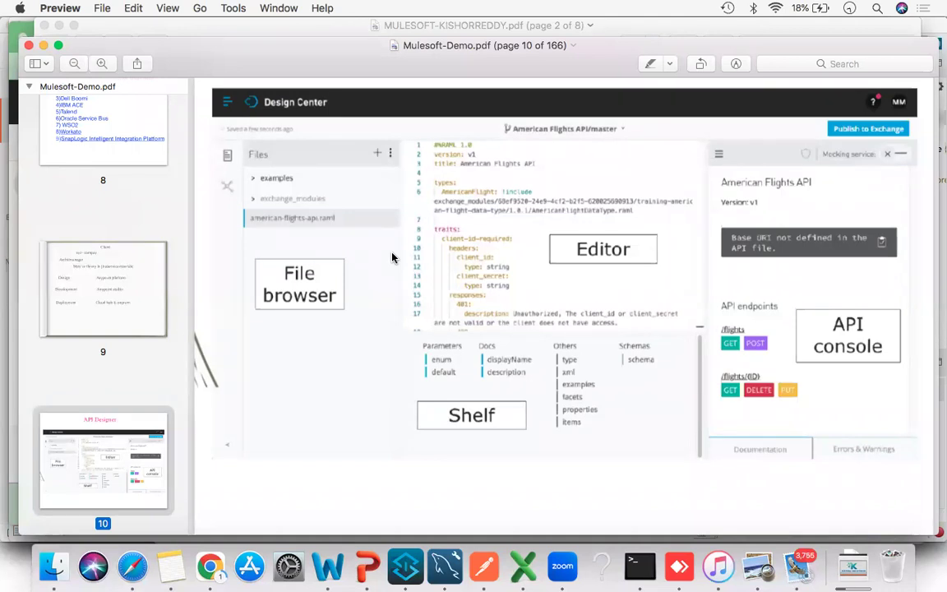
key("super+Tab")
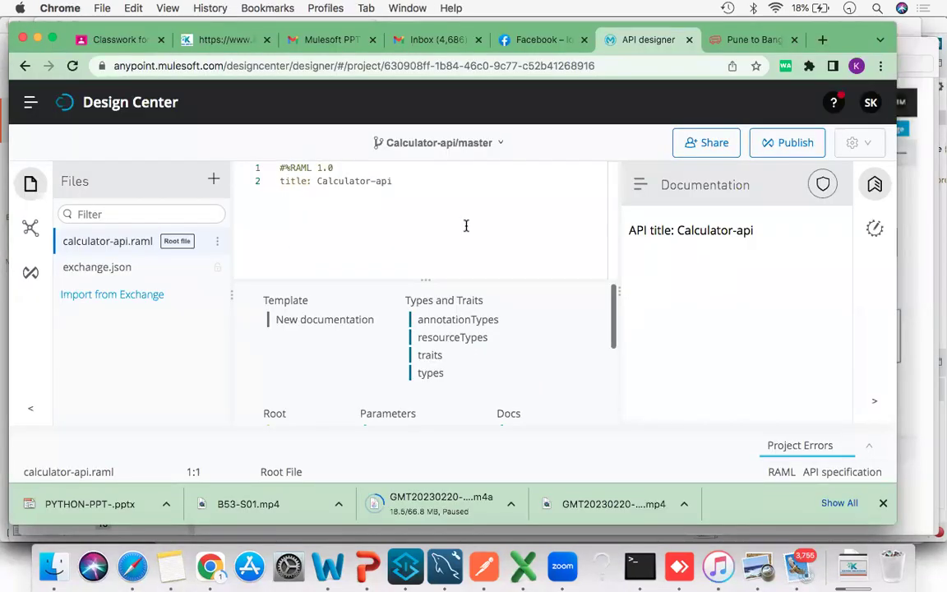